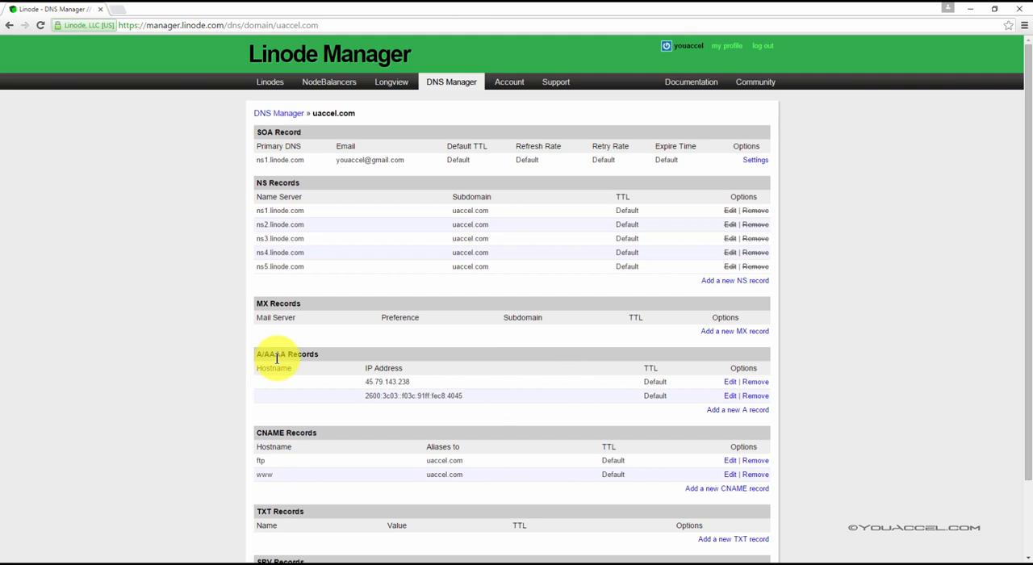
Review the DNS records of the uaccel.com zone and open the list of Linodes
scroll(276, 358, down, 2)
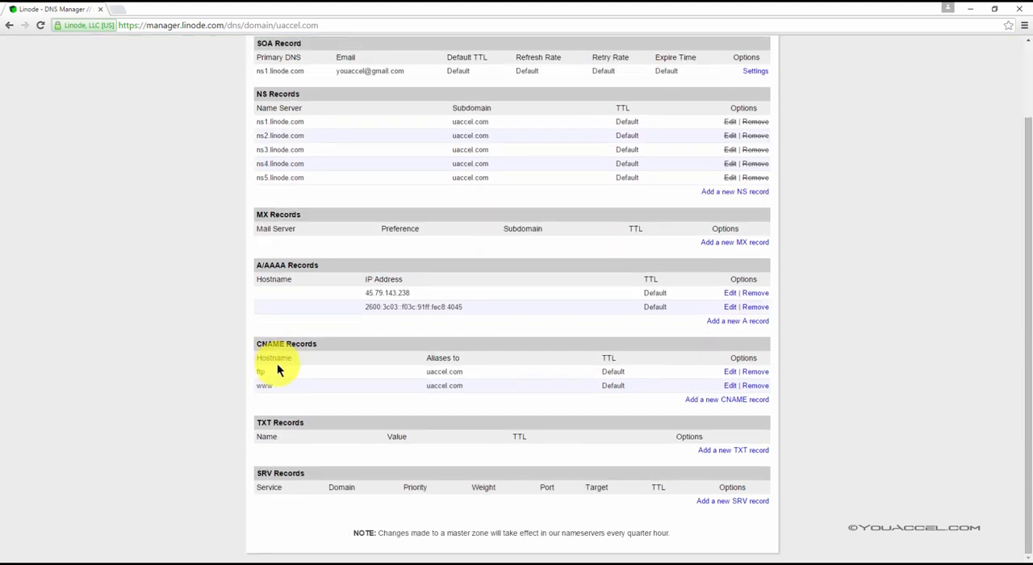
scroll(277, 406, up, 1)
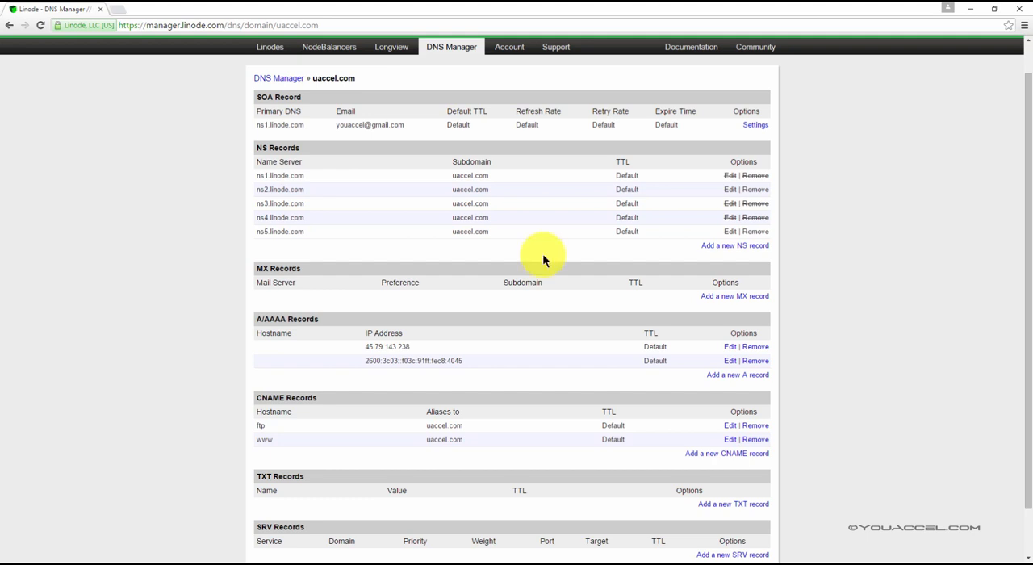
scroll(431, 247, up, 1)
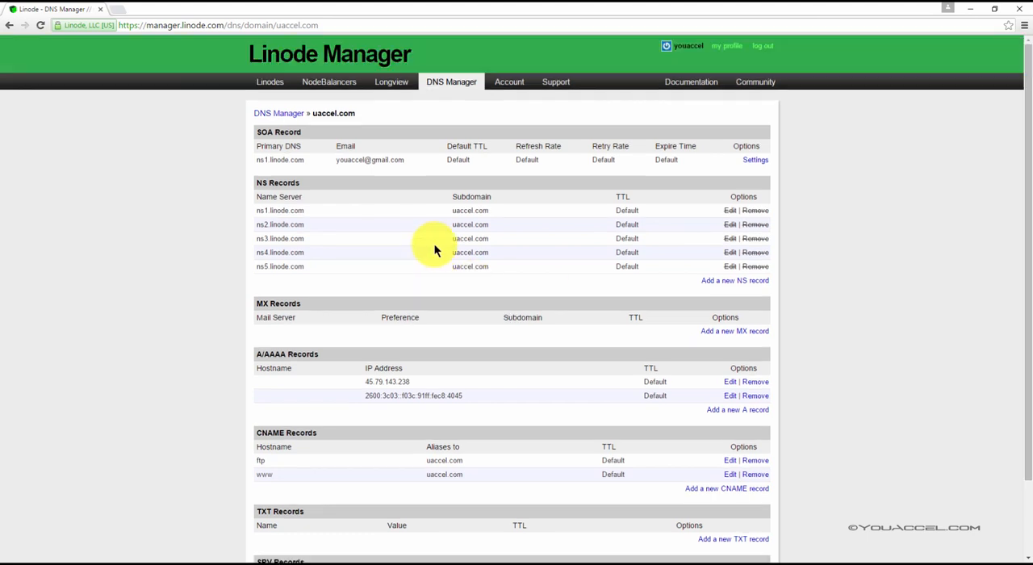
click(272, 82)
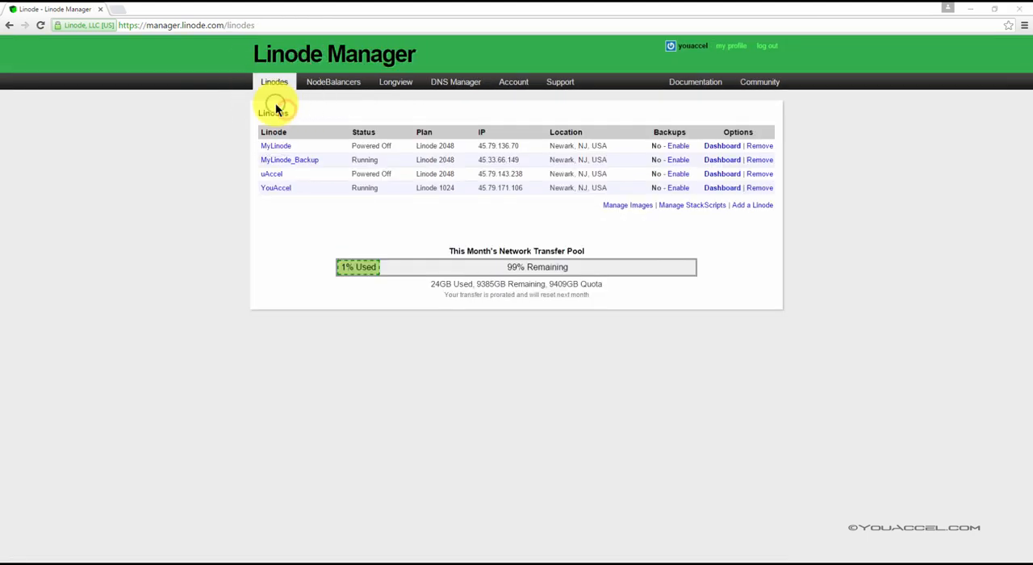
Open the form for adding a new master domain zone in the DNS manager
click(459, 85)
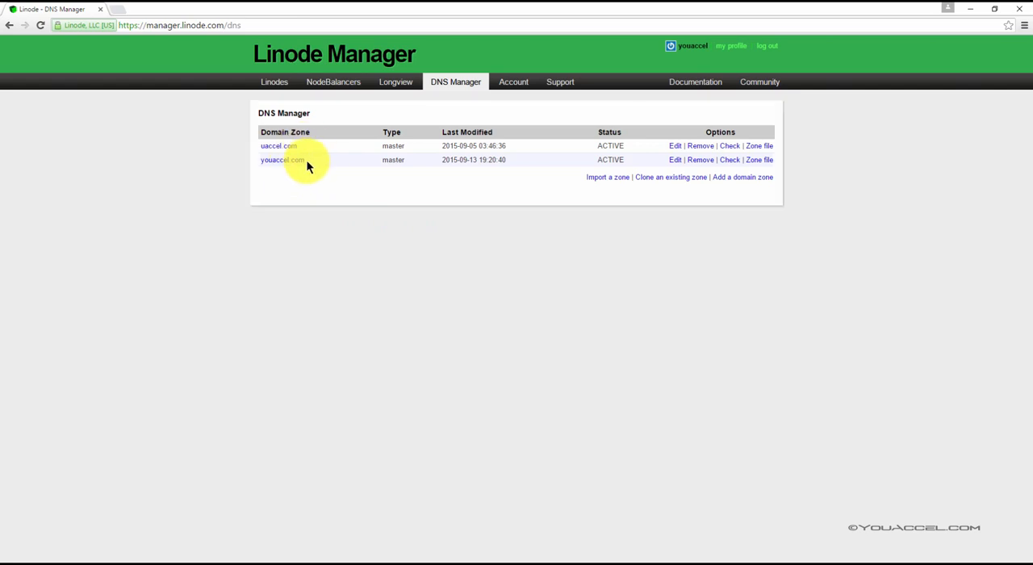
click(736, 179)
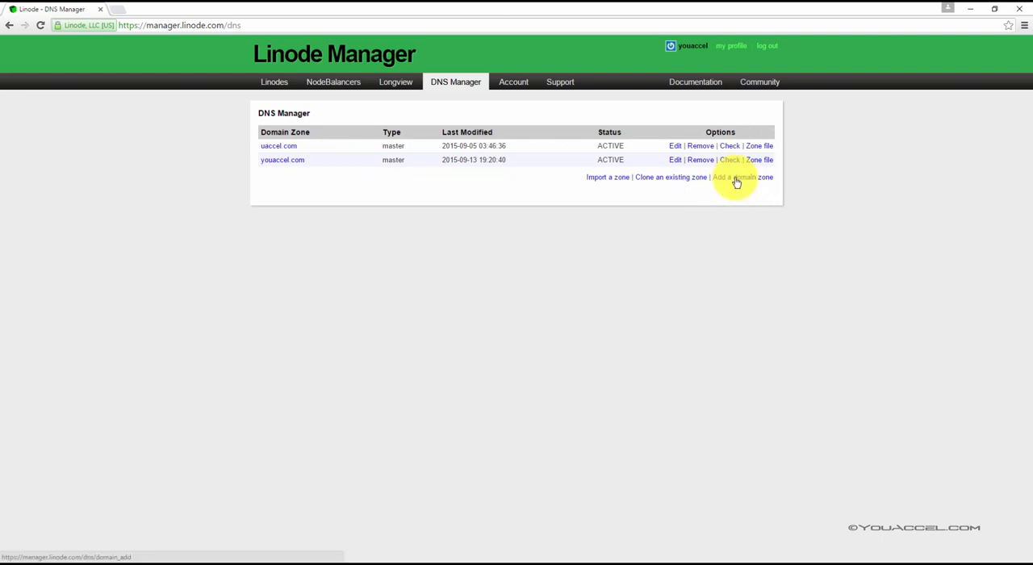
key(ctrl)
key(ctrl)
key(ctrl)
click(741, 179)
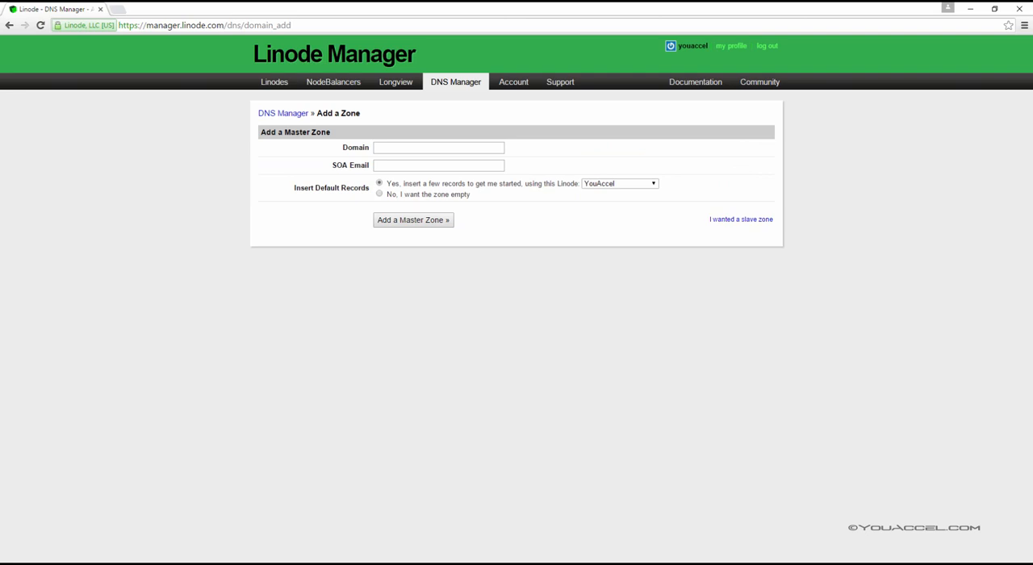
Enter mywebdevcourse.com as the new zone's domain and fill in the SOA e-mail address
click(407, 145)
text(mywebdevcourse.com)
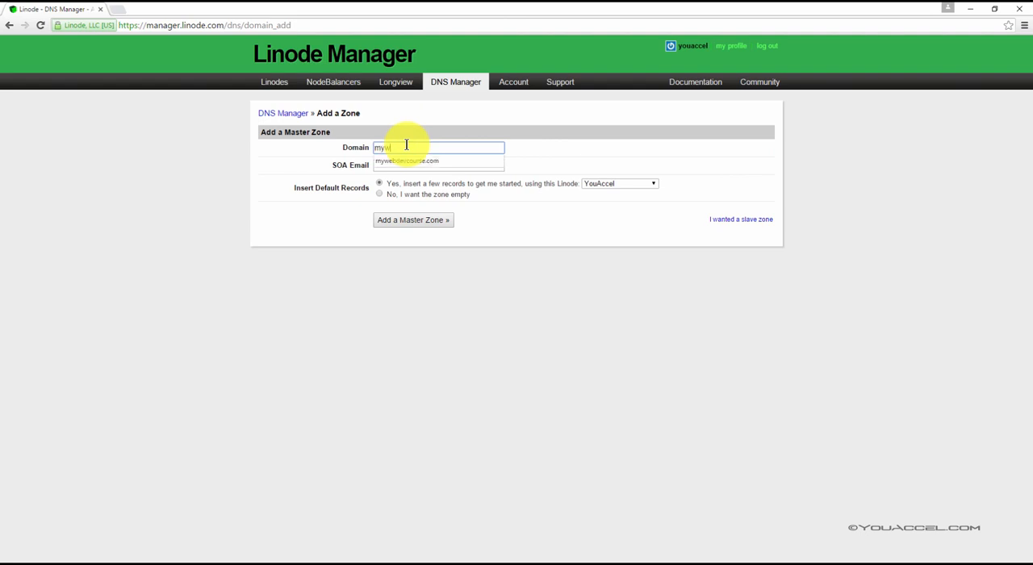
key(Down)
key(Tab)
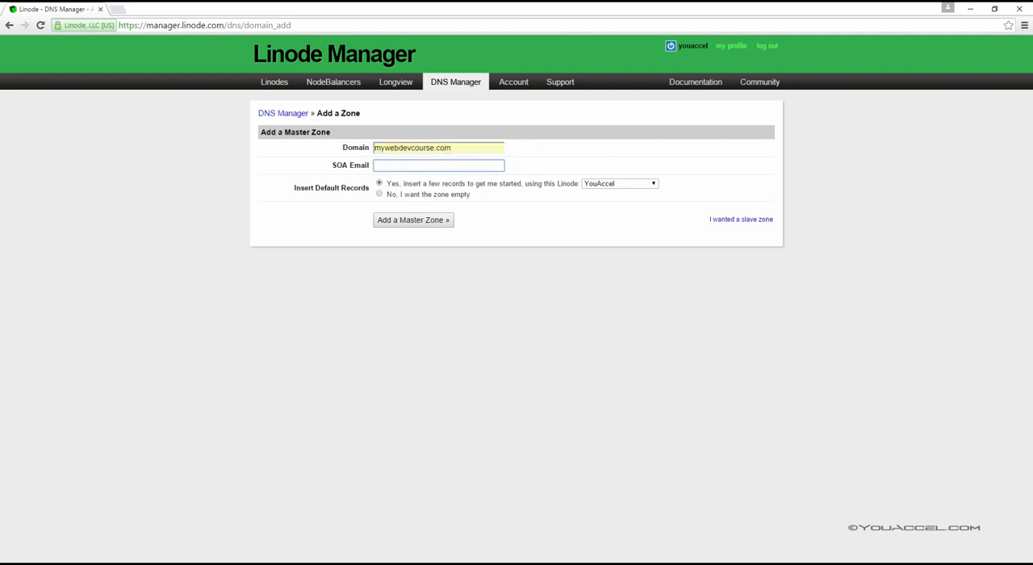
click(415, 166)
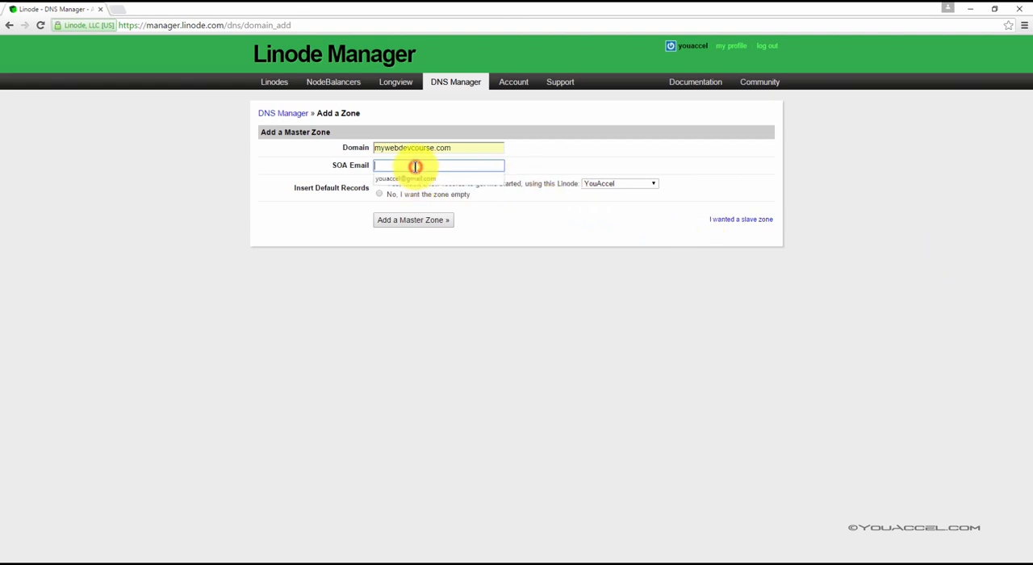
text(you)
key(Down)
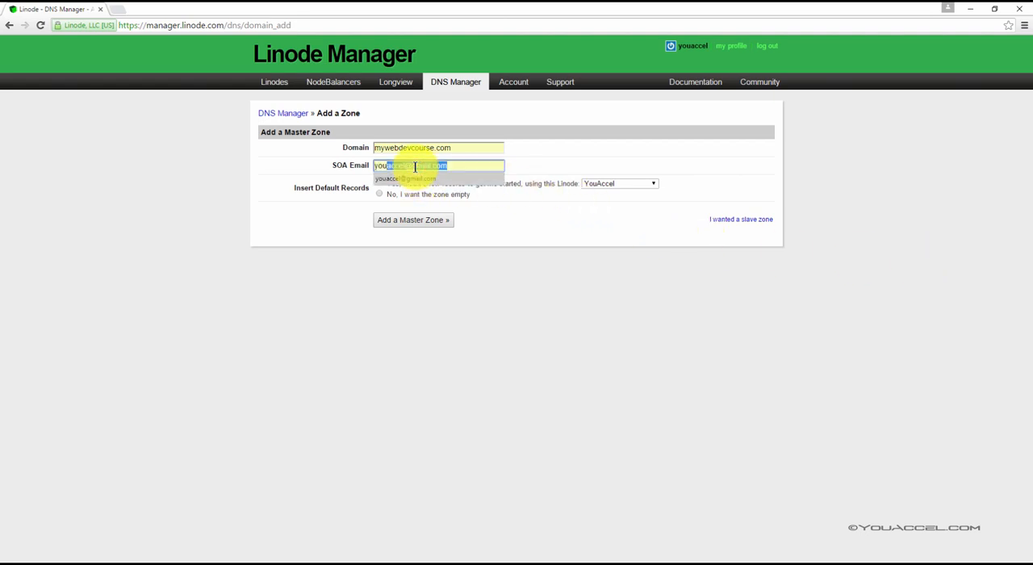
key(Return)
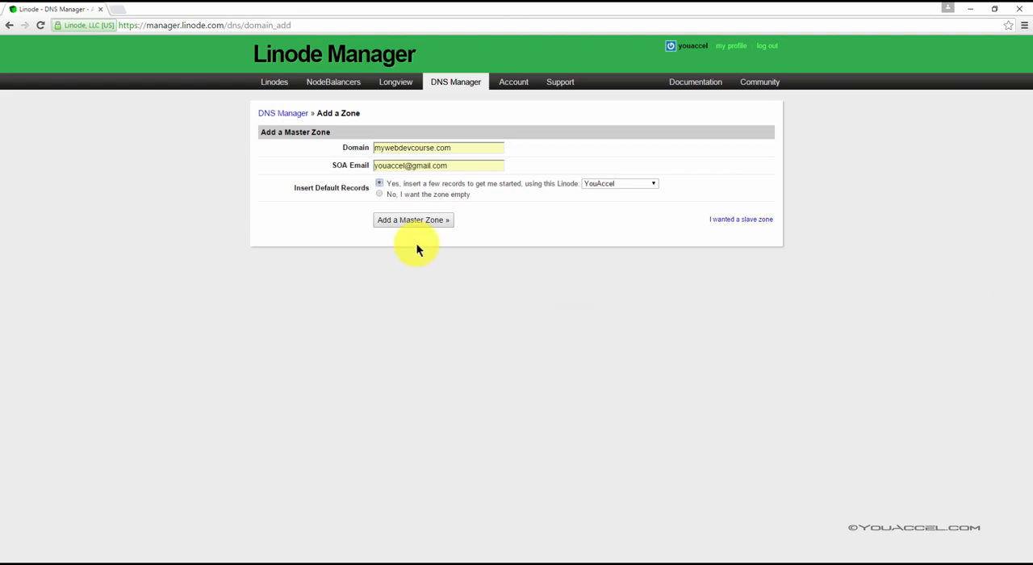
Choose MyLinode as the Linode for the default records and create the master zone
click(602, 183)
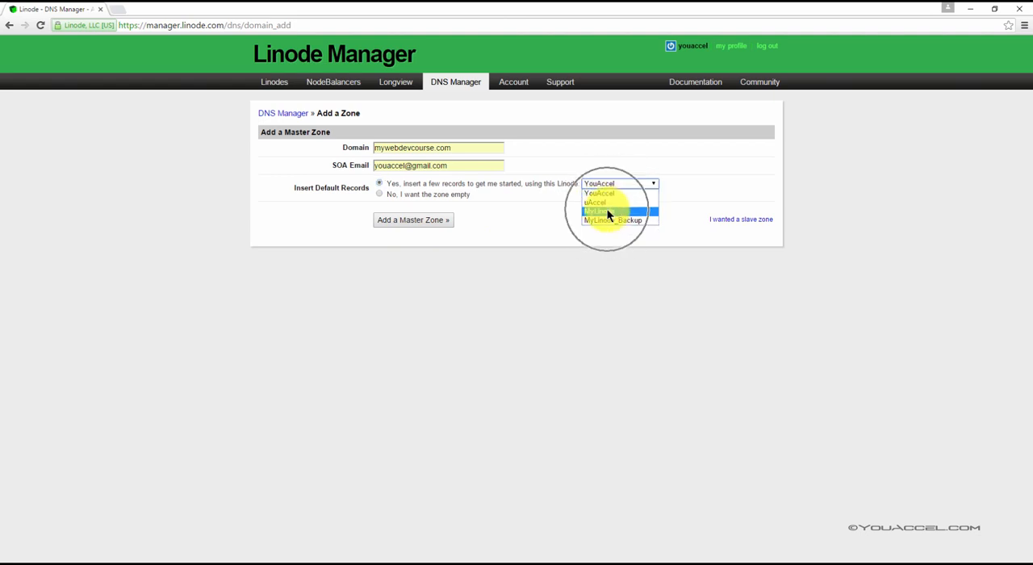
click(607, 210)
key(ctrl)
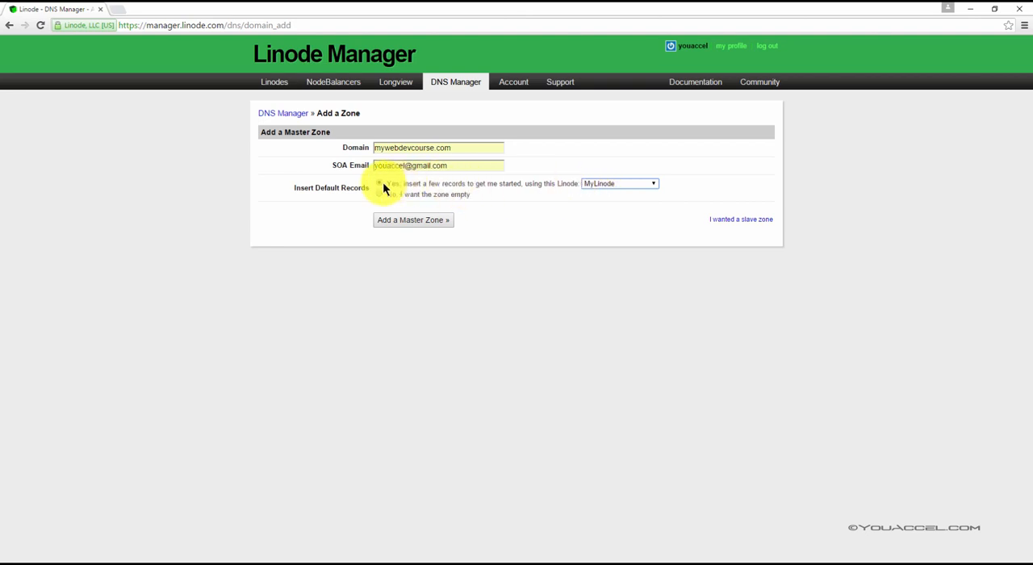
key(ctrl)
key(ctrl)
key(ctrl)
click(429, 222)
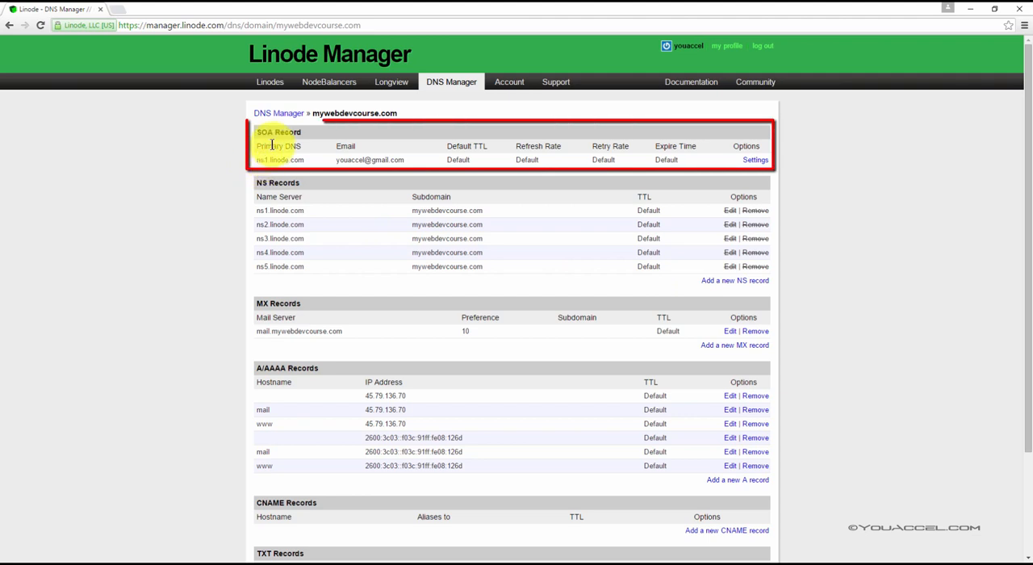
Examine the zone's SOA record and its domain settings, and return to the record overview
drag(255, 133, 301, 133)
click(300, 133)
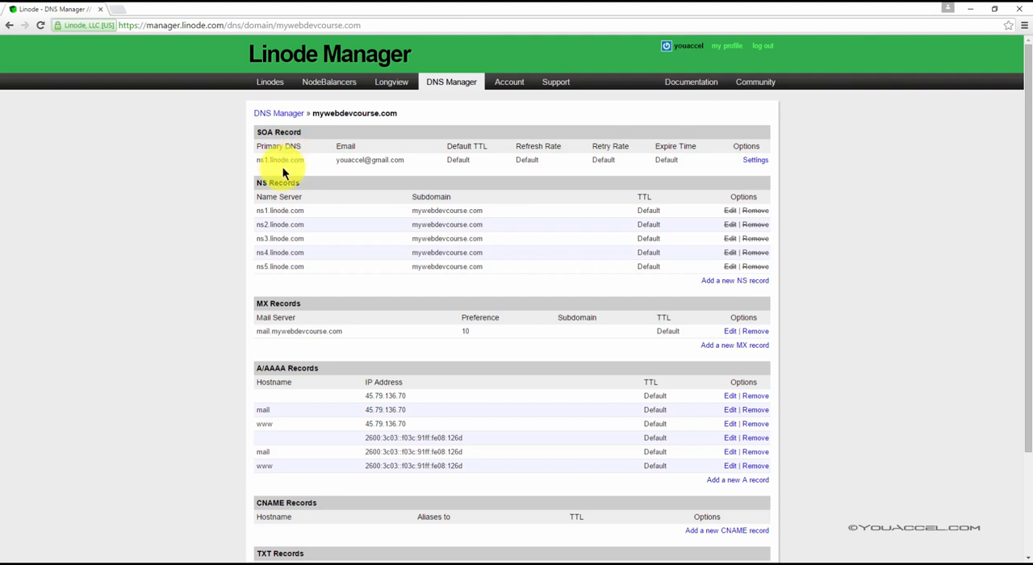
click(306, 160)
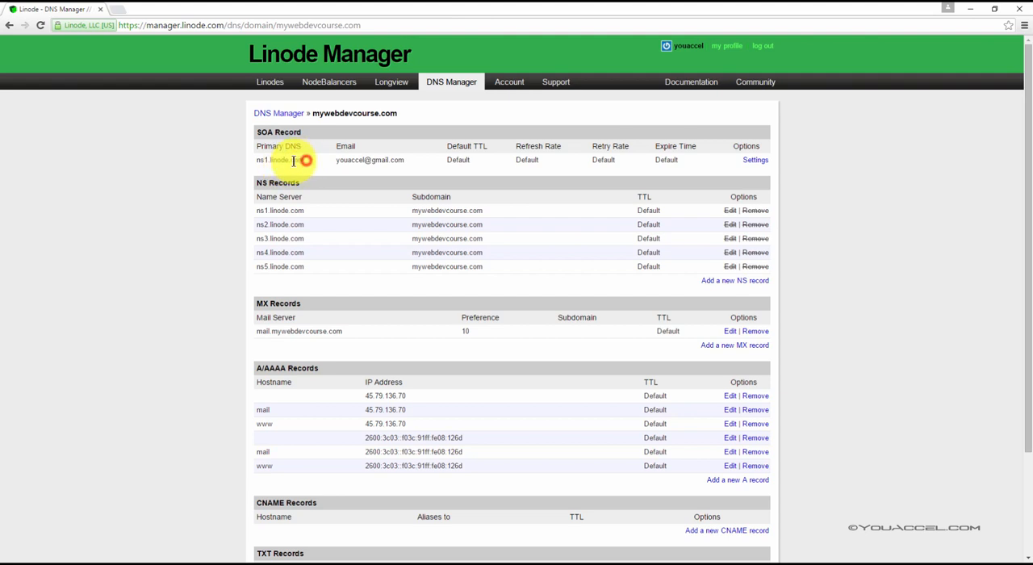
click(323, 160)
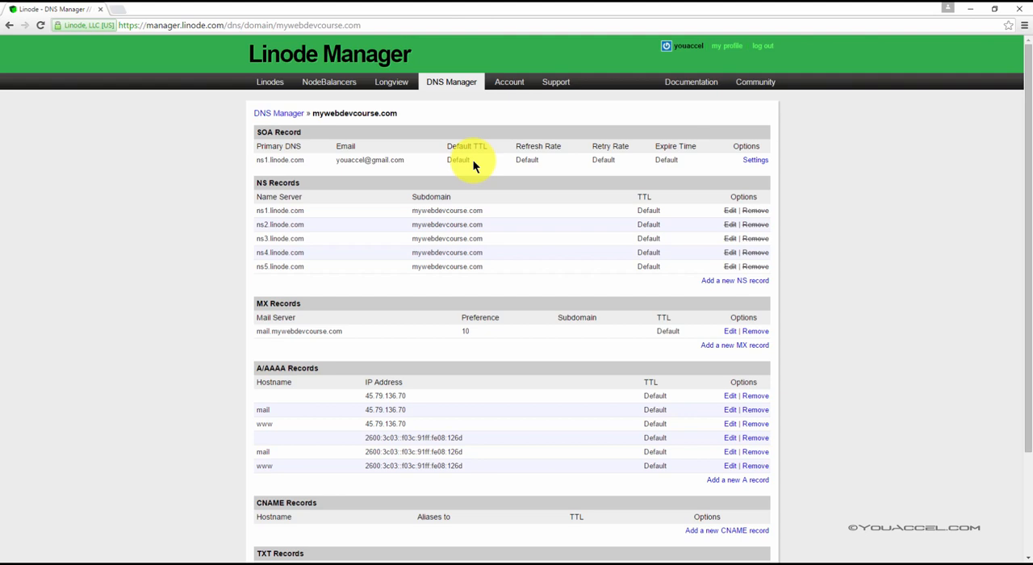
click(759, 161)
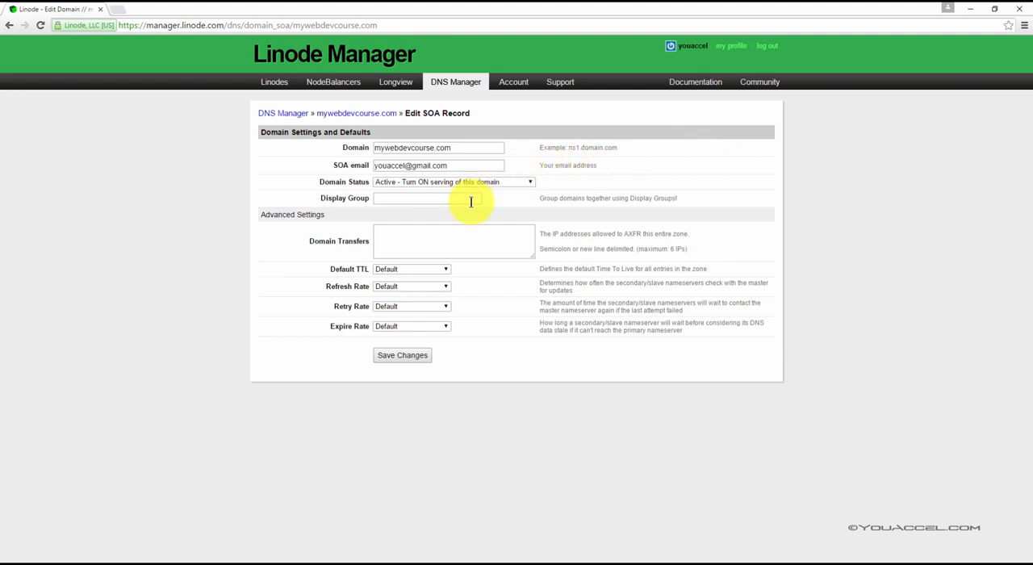
click(410, 357)
click(403, 340)
click(10, 25)
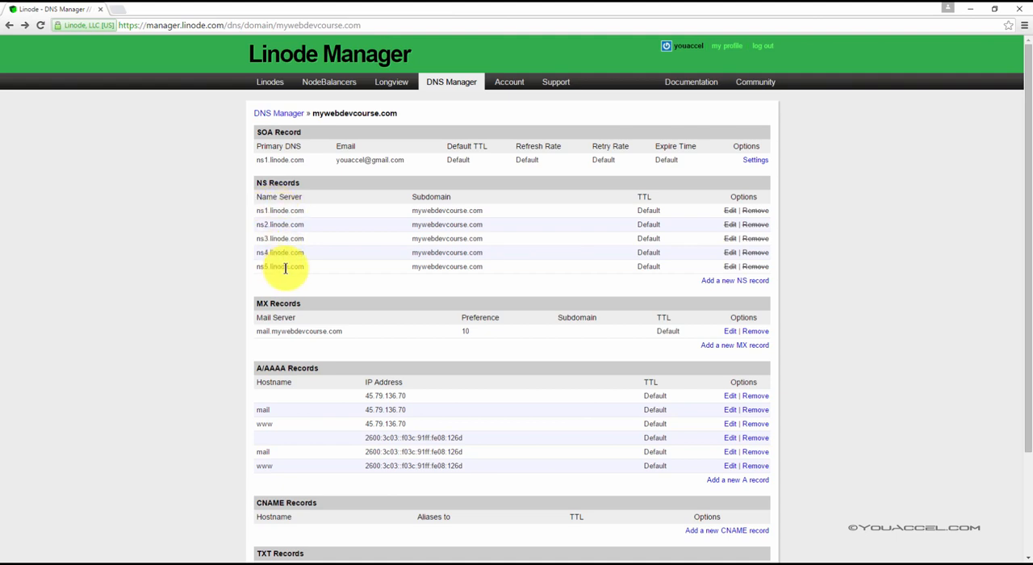
Delete the MX record for mail.mywebdevcourse.com
scroll(526, 363, down, 3)
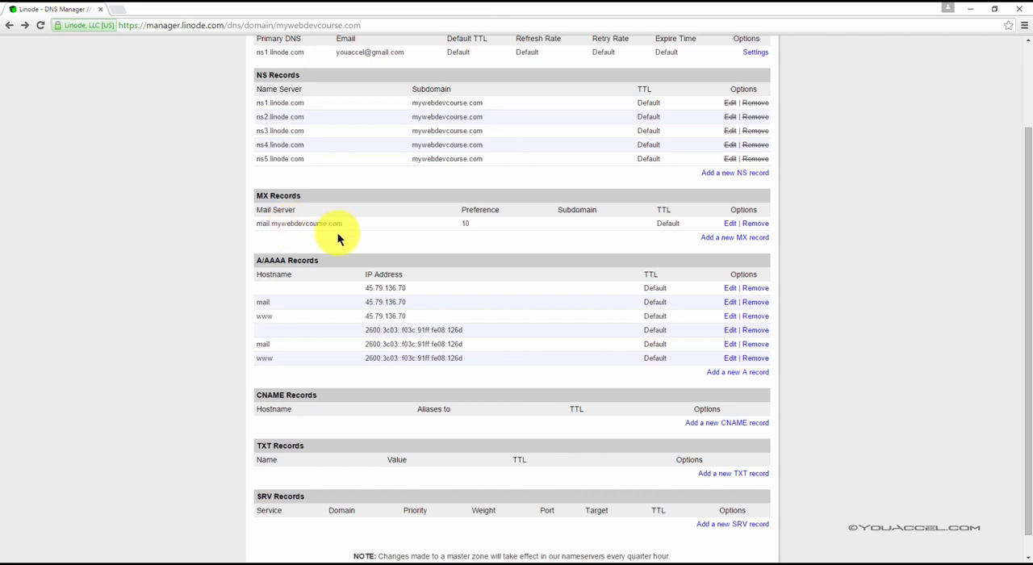
click(763, 229)
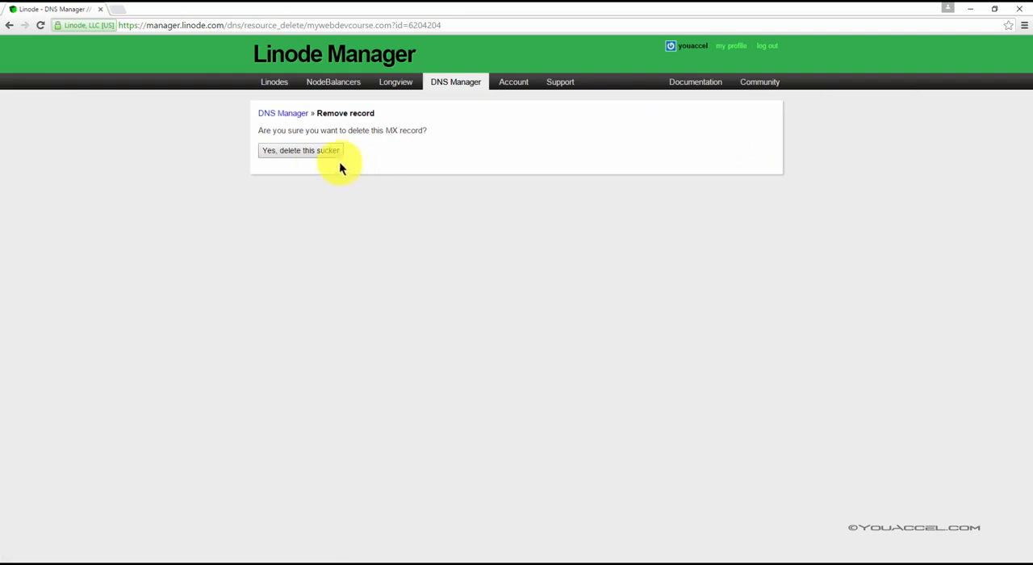
click(305, 151)
Examine the IPv4 and IPv6 addresses listed in the zone's A/AAAA records
scroll(411, 278, down, 2)
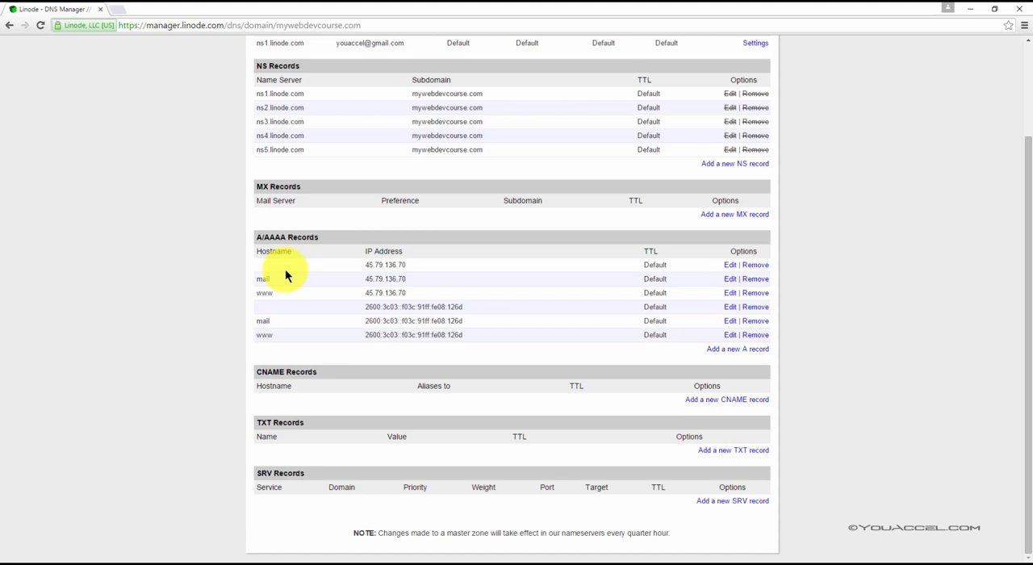
drag(375, 265, 384, 266)
click(387, 265)
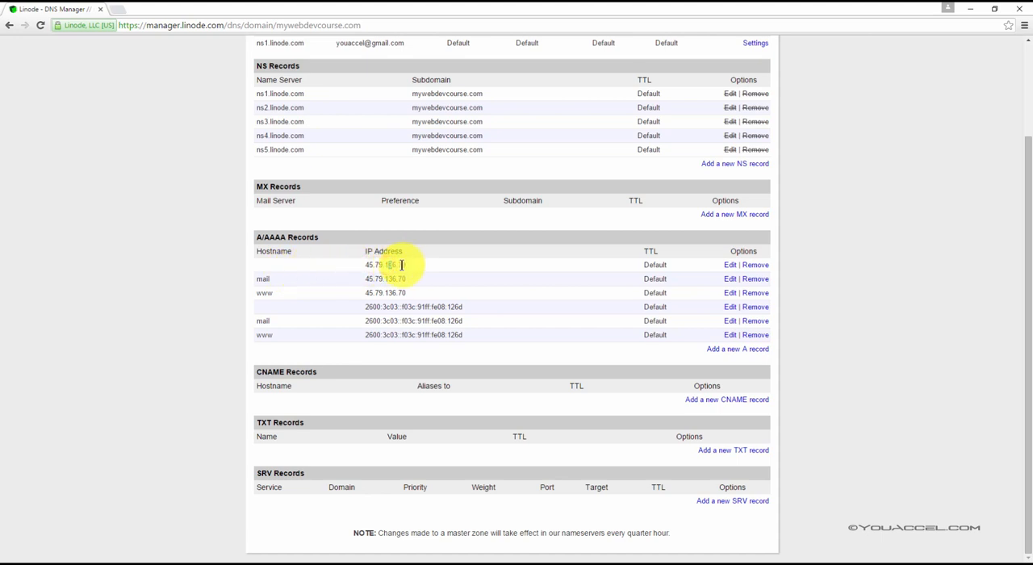
click(399, 265)
click(408, 265)
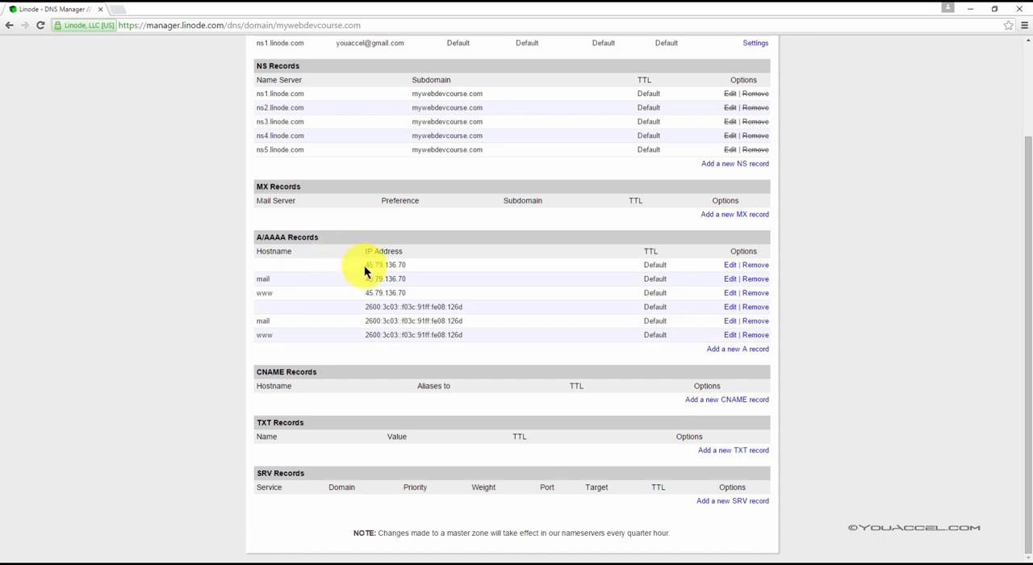
drag(366, 307, 466, 313)
click(467, 313)
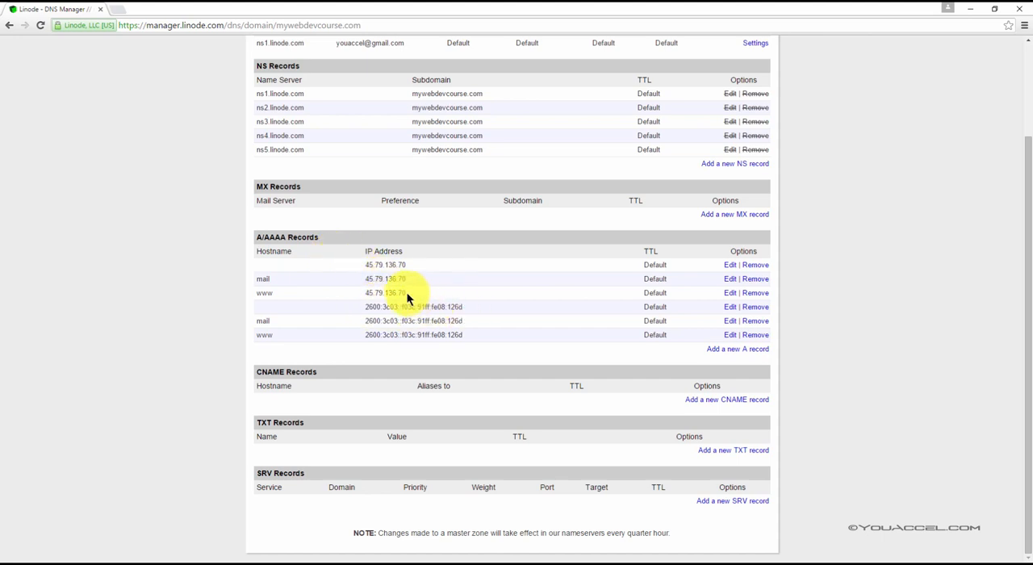
drag(408, 294, 362, 292)
click(473, 290)
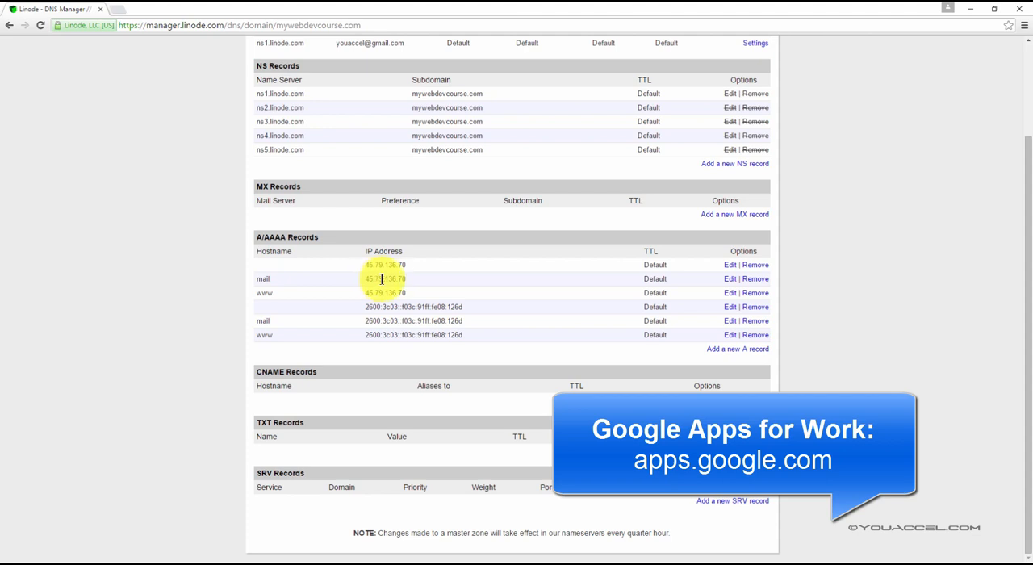
Delete the A record with hostname mail that points to the IPv4 address
click(263, 279)
click(271, 280)
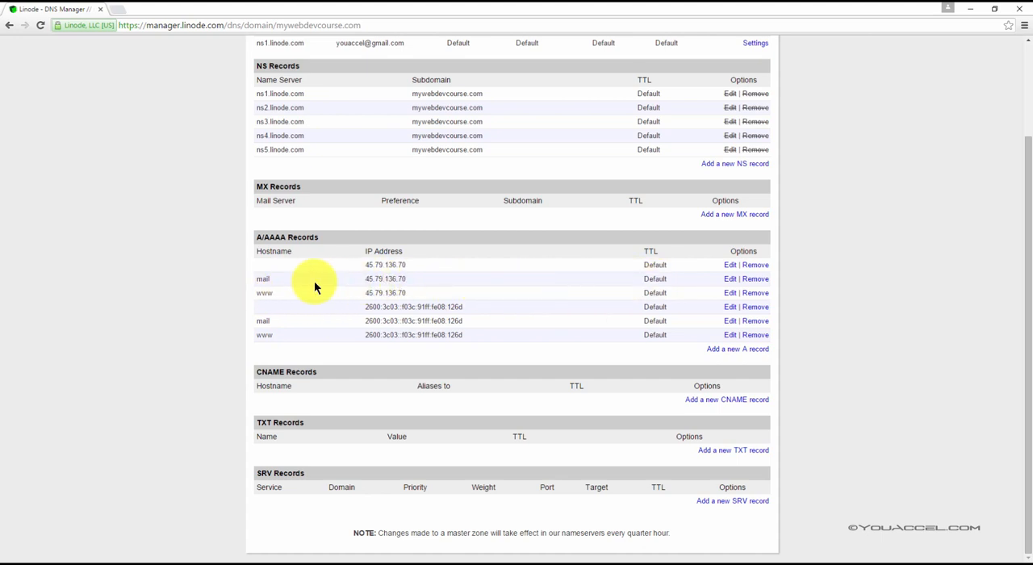
drag(339, 279, 414, 278)
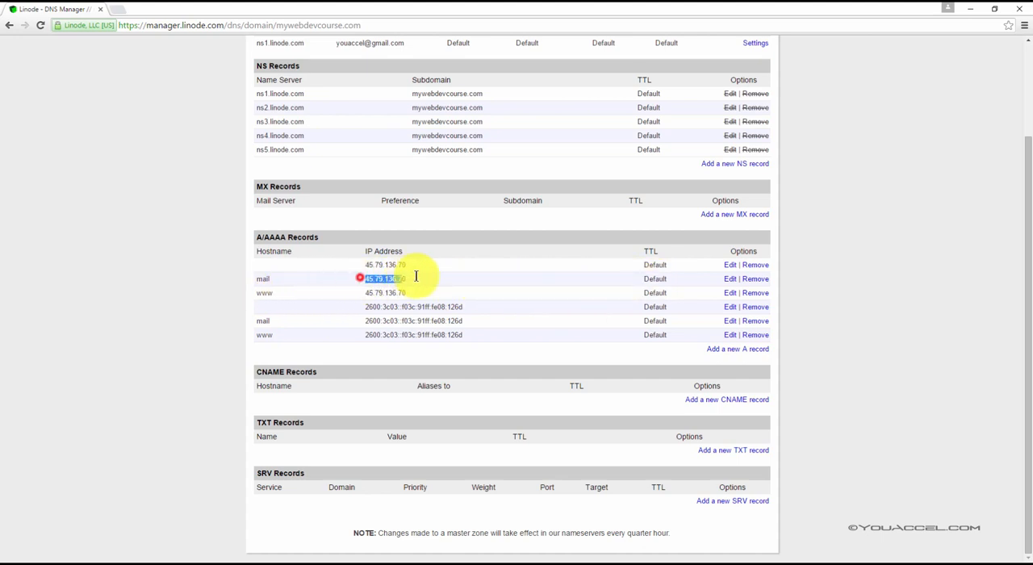
click(756, 280)
click(298, 153)
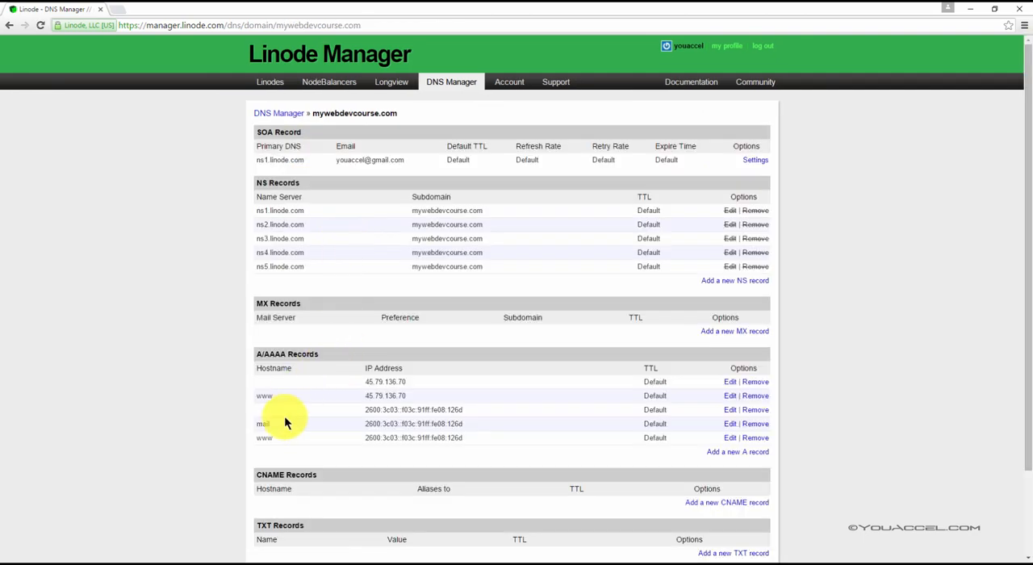
Delete the remaining mail record that points to the IPv6 address
drag(427, 423, 446, 423)
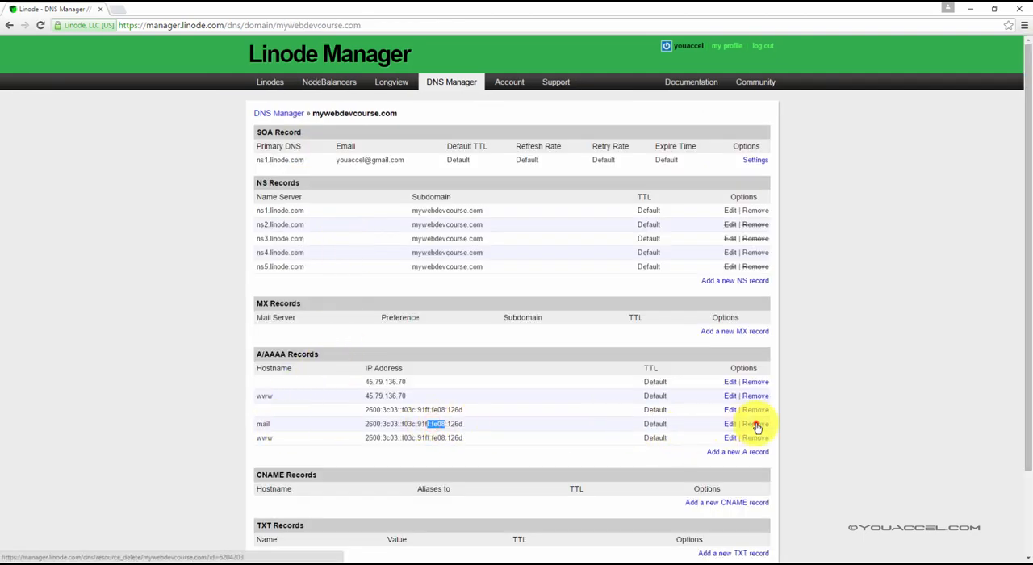
click(757, 425)
click(295, 154)
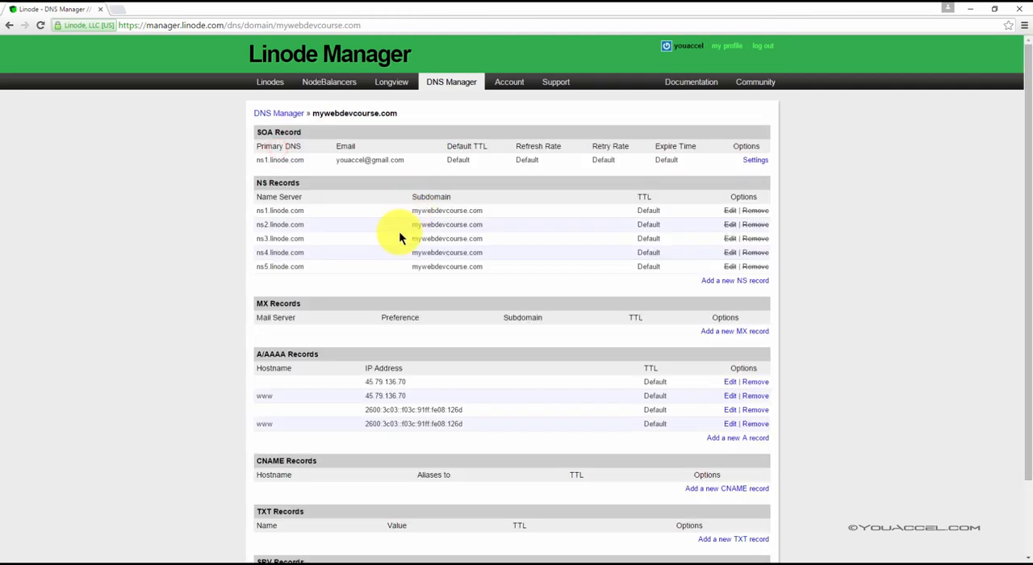
Examine the www hostname entry of the IPv4 address in the A/AAAA records
scroll(347, 329, down, 2)
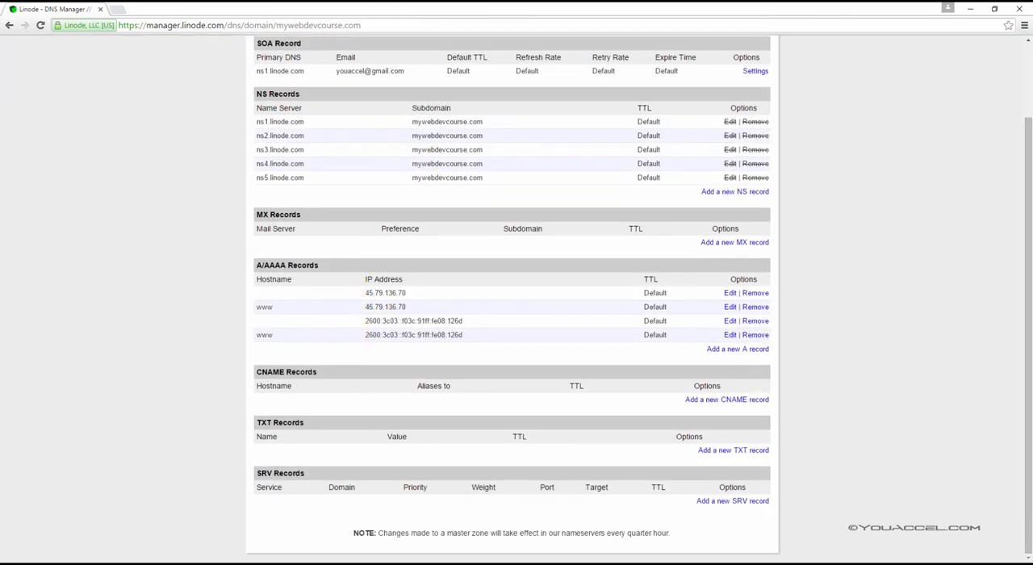
double_click(267, 307)
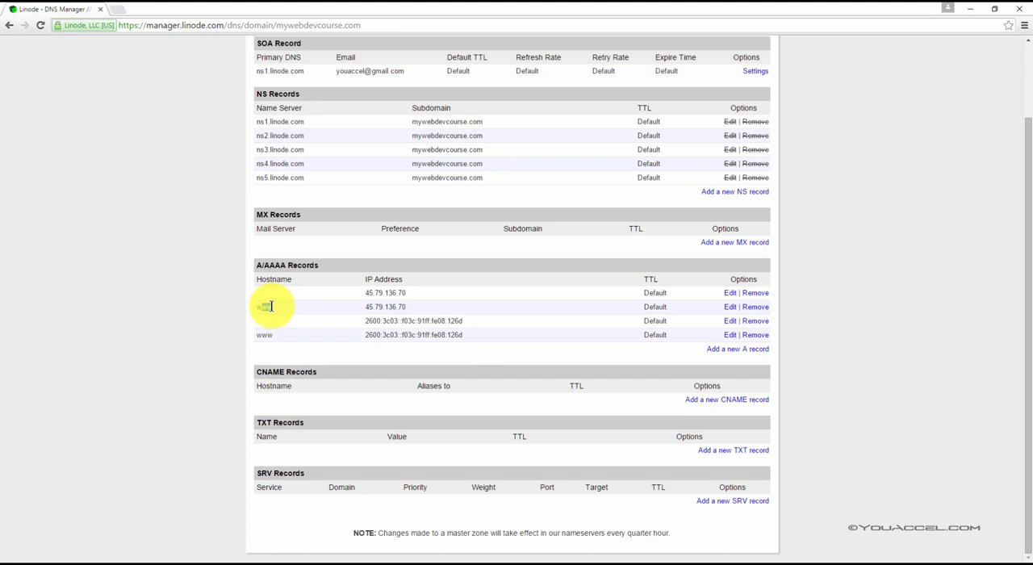
click(271, 307)
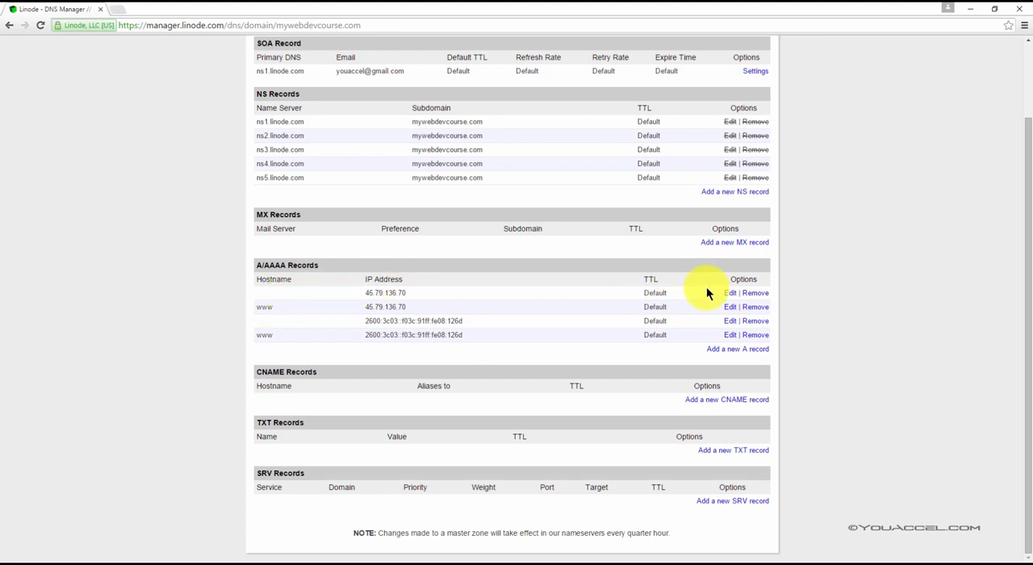
Examine the hostname setting of the IPv4 A record without a hostname, and return to the zone's record list
click(730, 294)
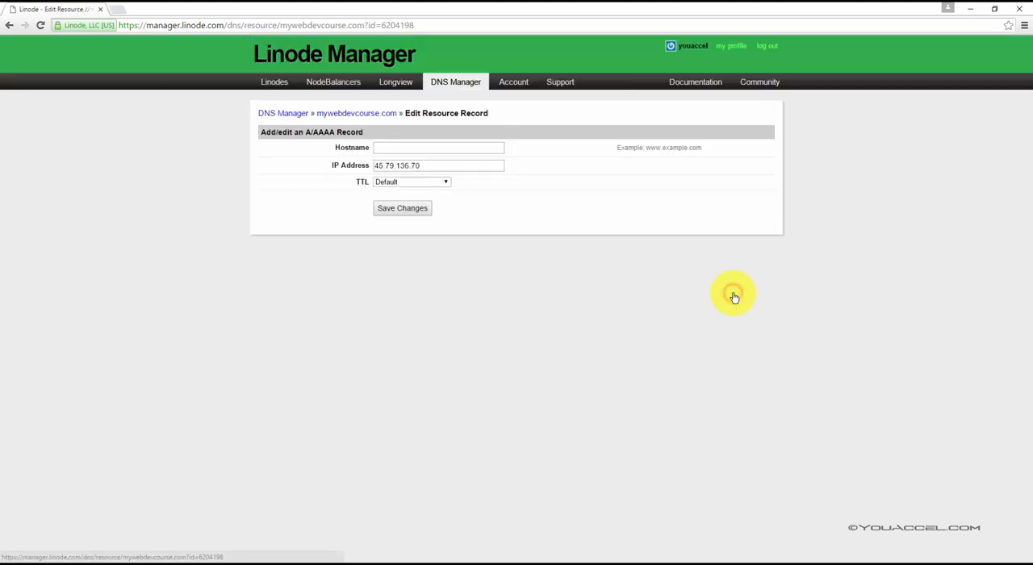
click(387, 149)
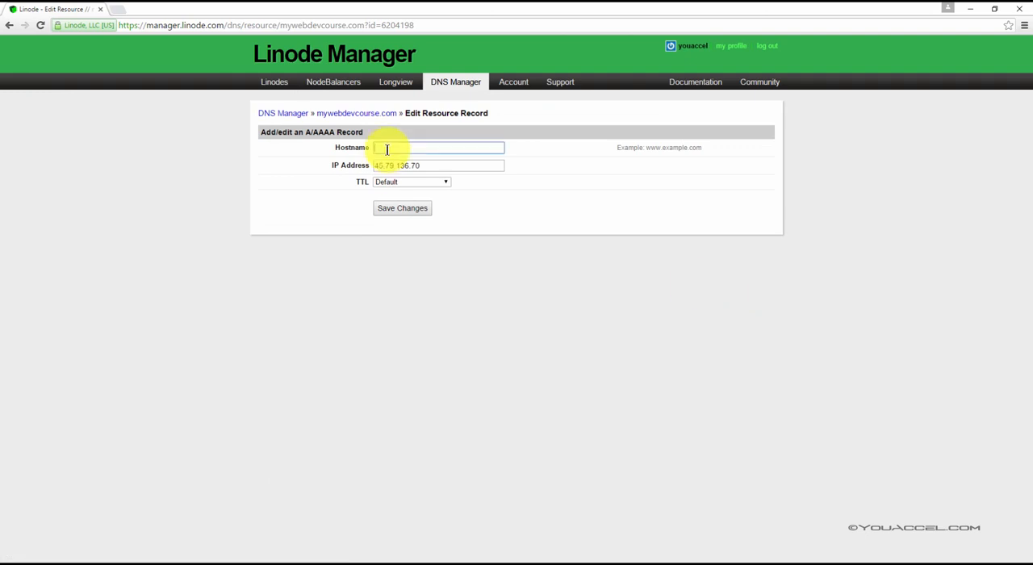
click(409, 208)
click(9, 25)
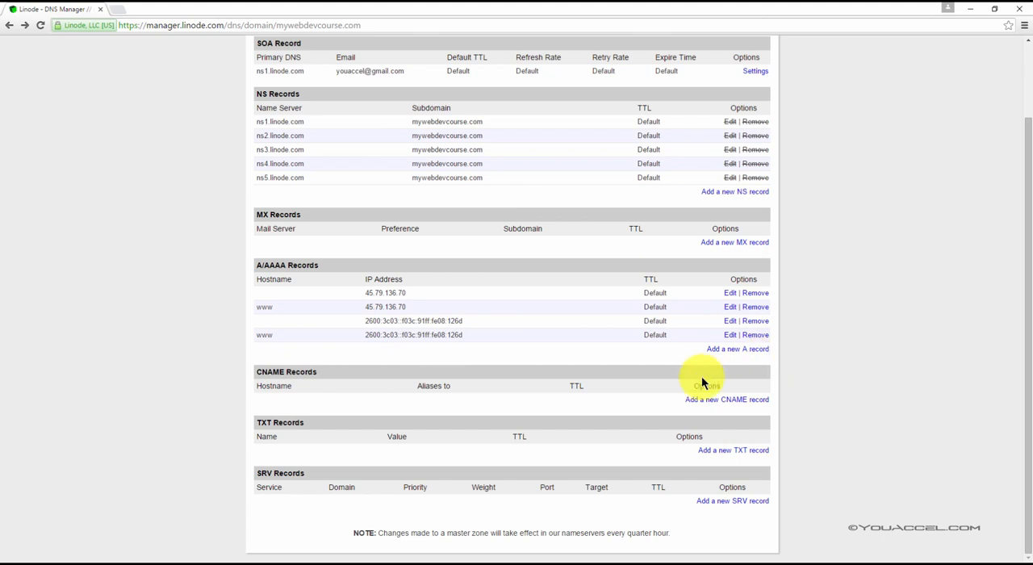
Add a CNAME record with hostname blog that aliases to mywebdevcourse.com, and save it
click(713, 401)
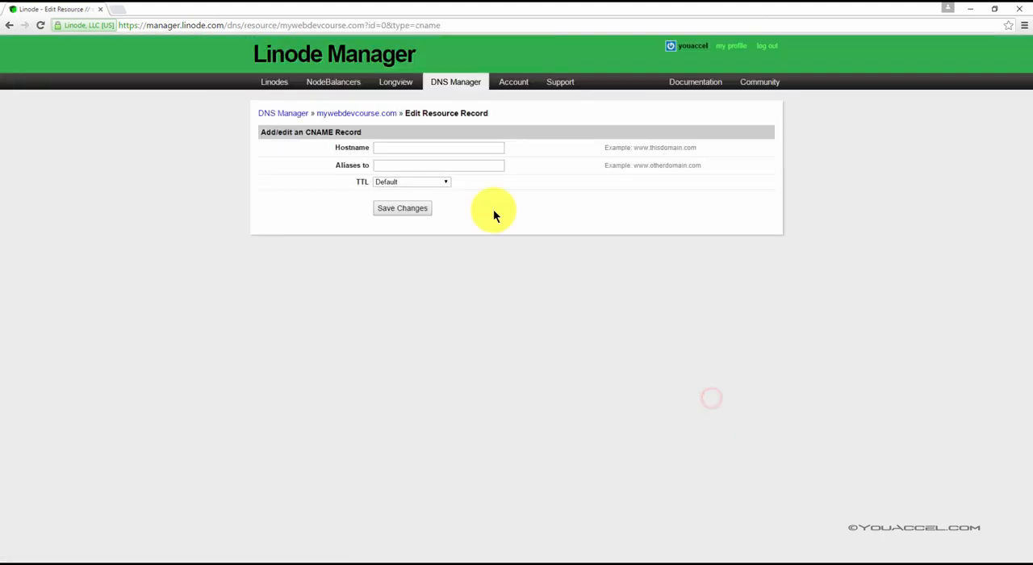
click(411, 150)
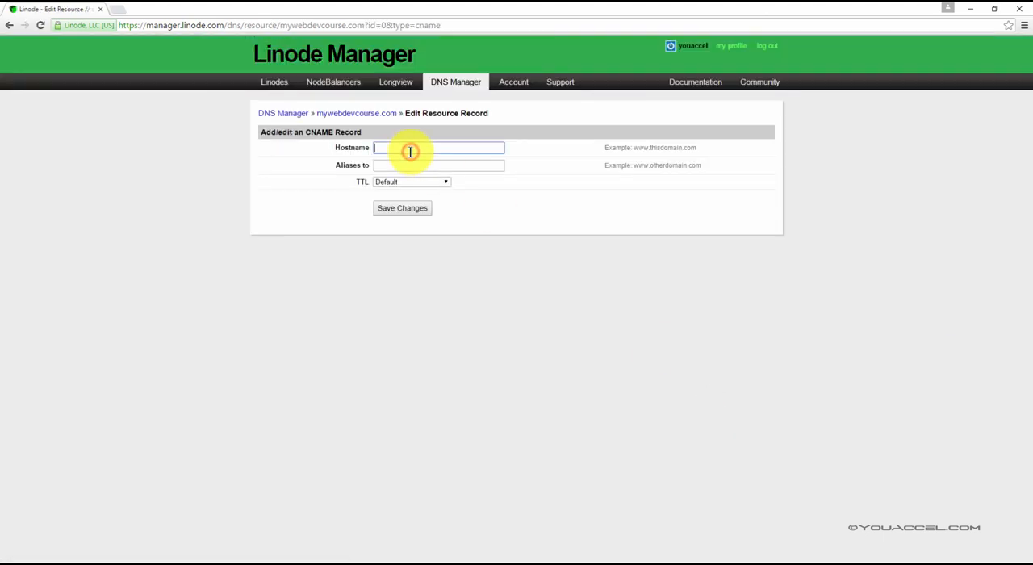
text(blog)
key(Tab)
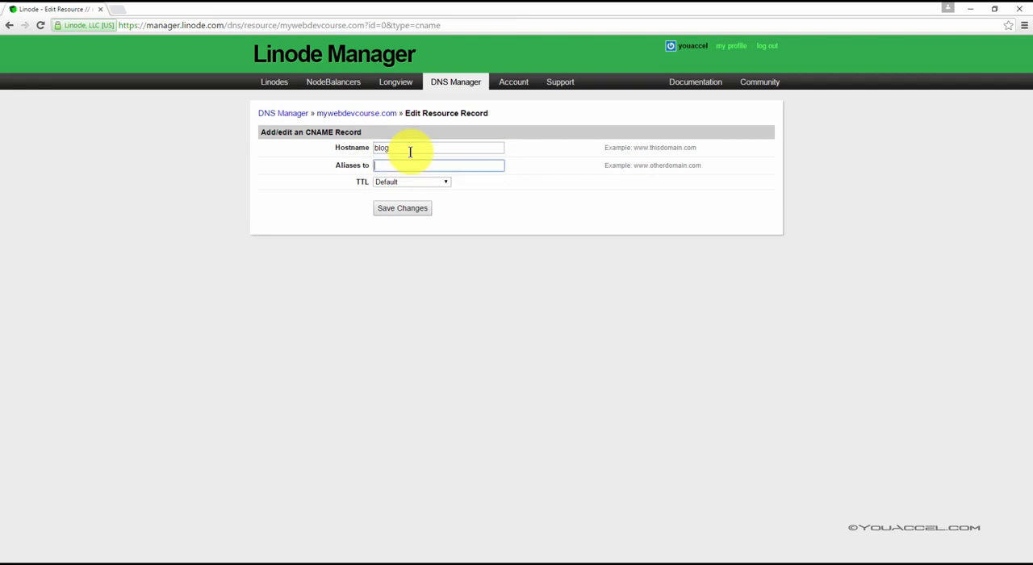
text(mywebd)
key(Down)
key(Return)
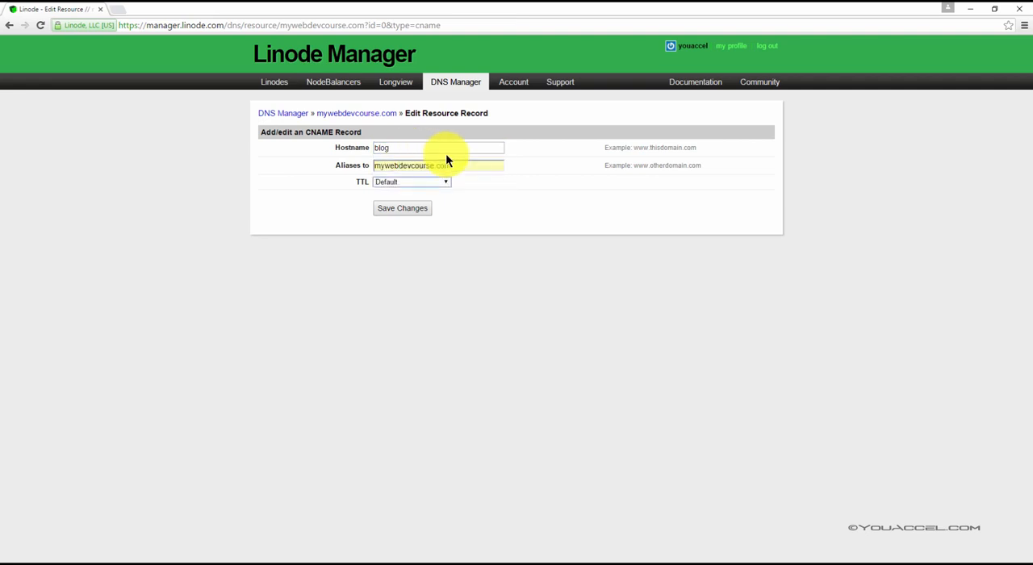
click(417, 207)
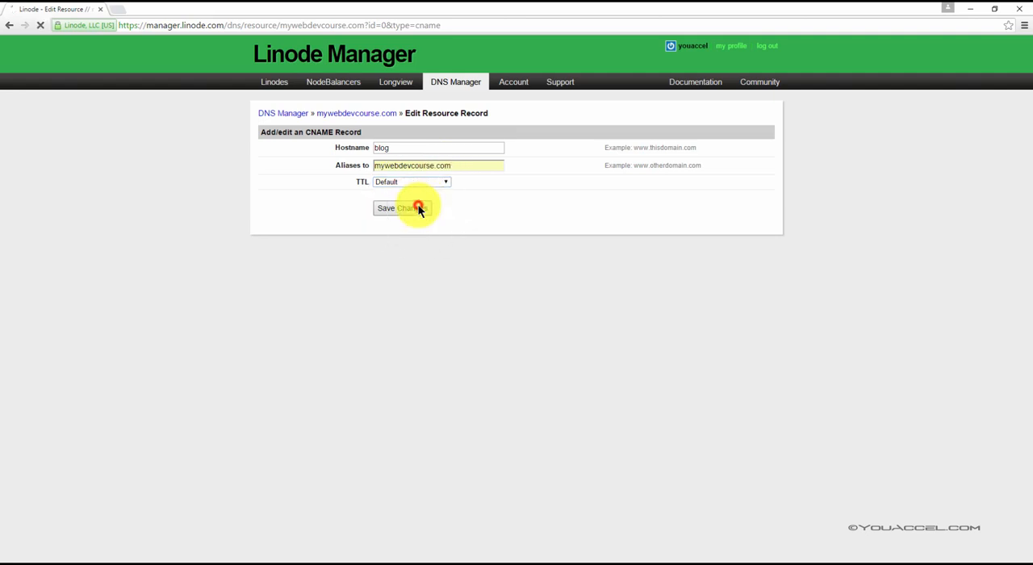
scroll(404, 327, down, 3)
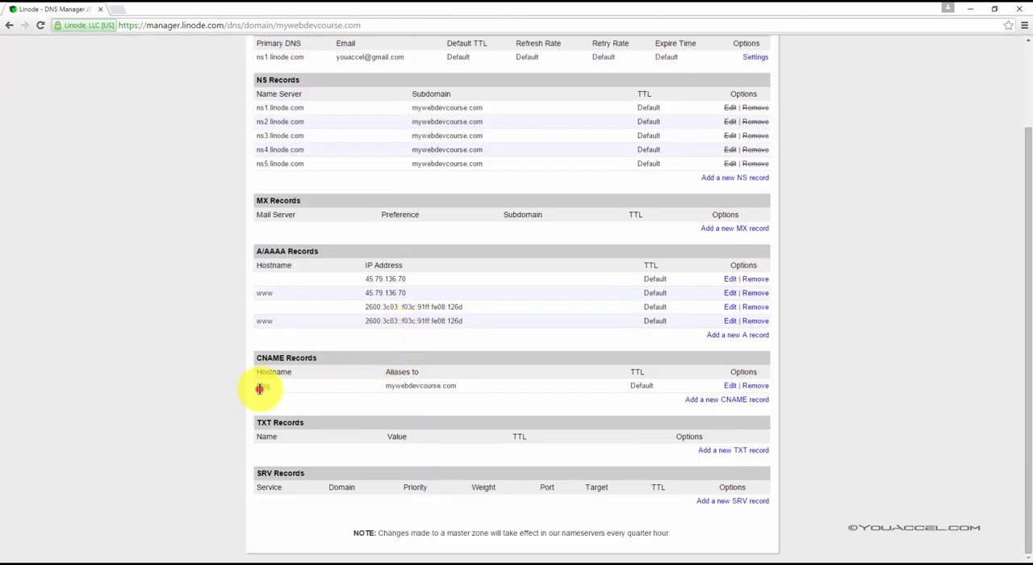